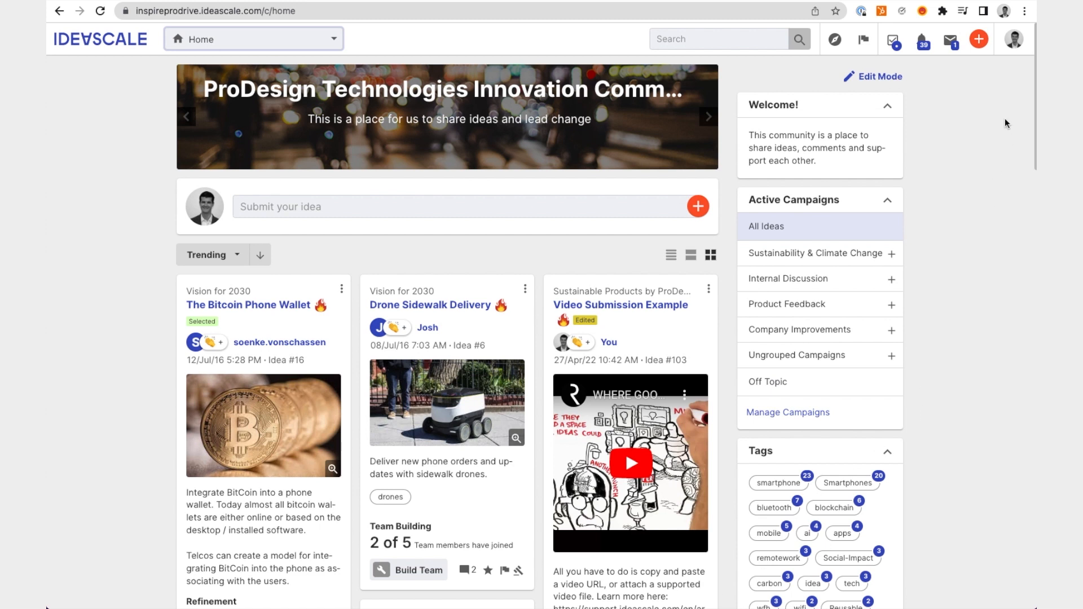
# Open the Idea Portfolio and search it for recycled ideas using the Recyclebin filter set to Yes.
pyautogui.click(1015, 40)
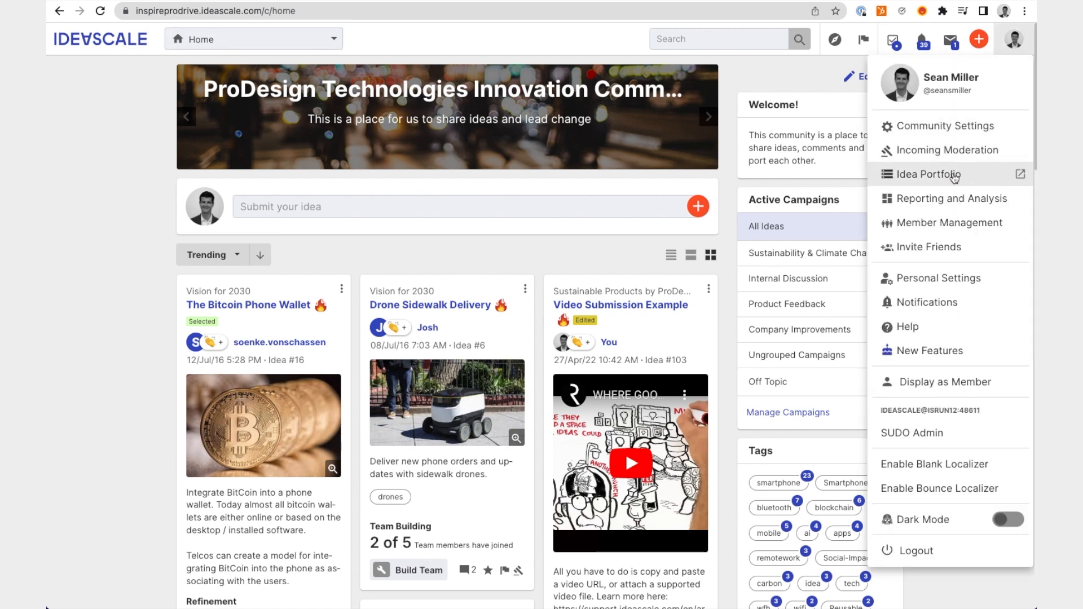
pyautogui.click(939, 177)
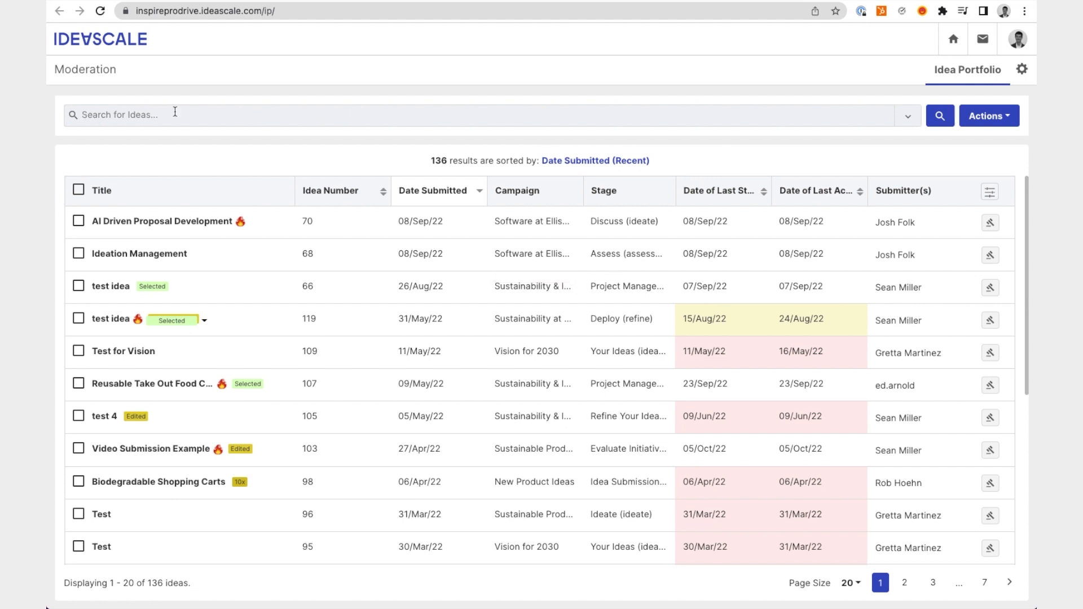
pyautogui.click(194, 112)
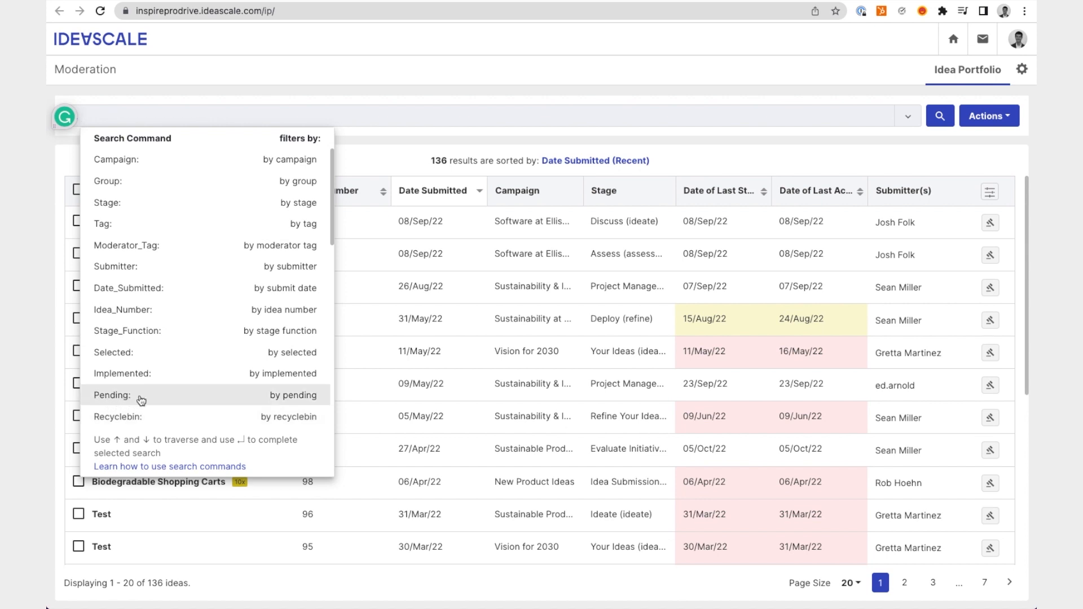
pyautogui.click(170, 422)
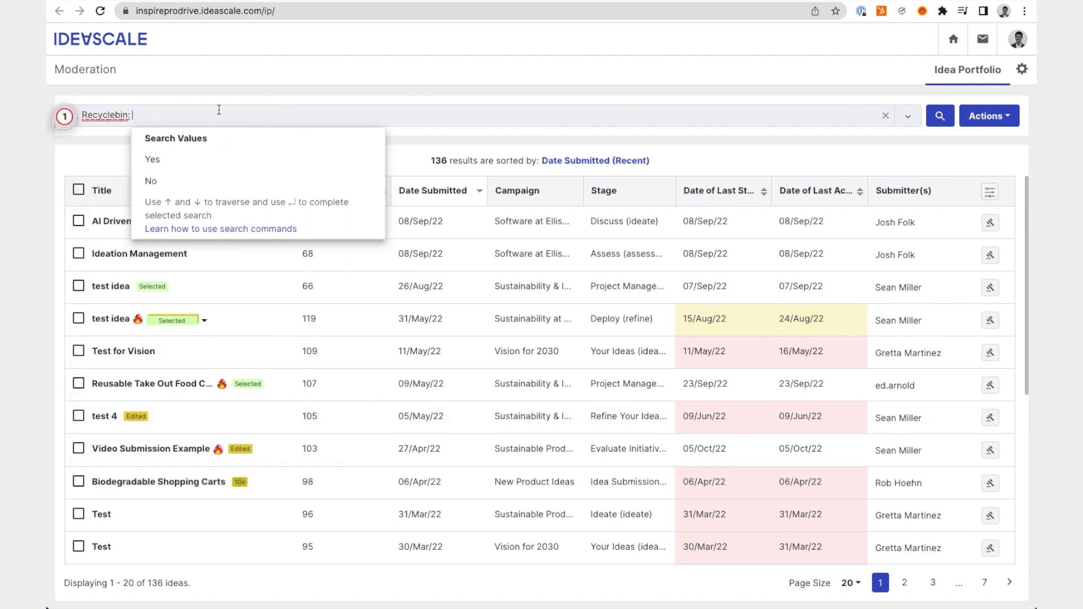
pyautogui.click(188, 162)
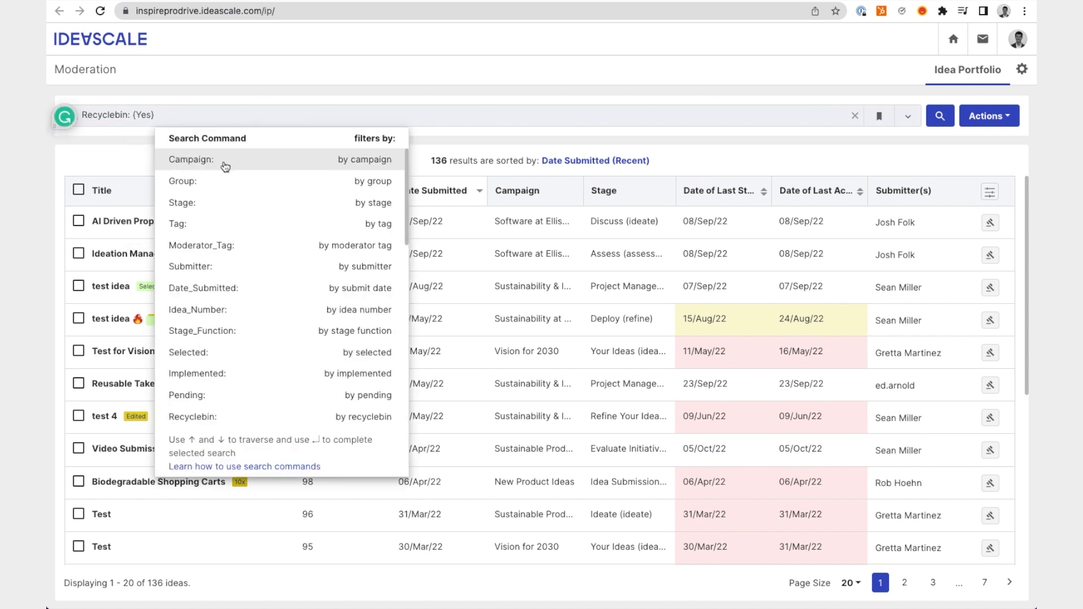
pyautogui.click(939, 117)
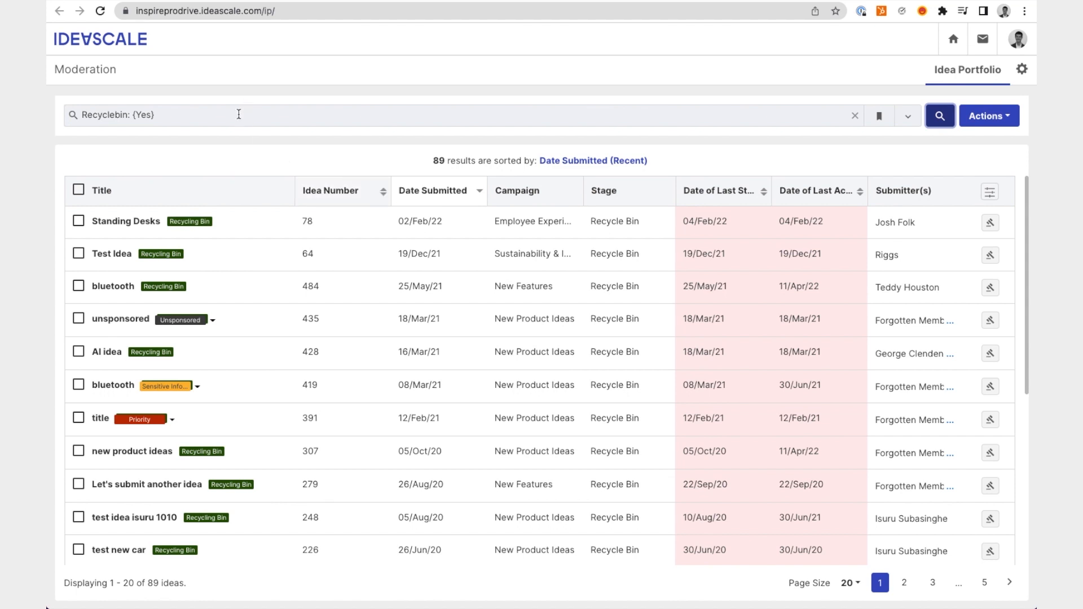
# Clear the Recyclebin filter and search for ideas in the Sustainability & Impact campaign.
pyautogui.click(856, 118)
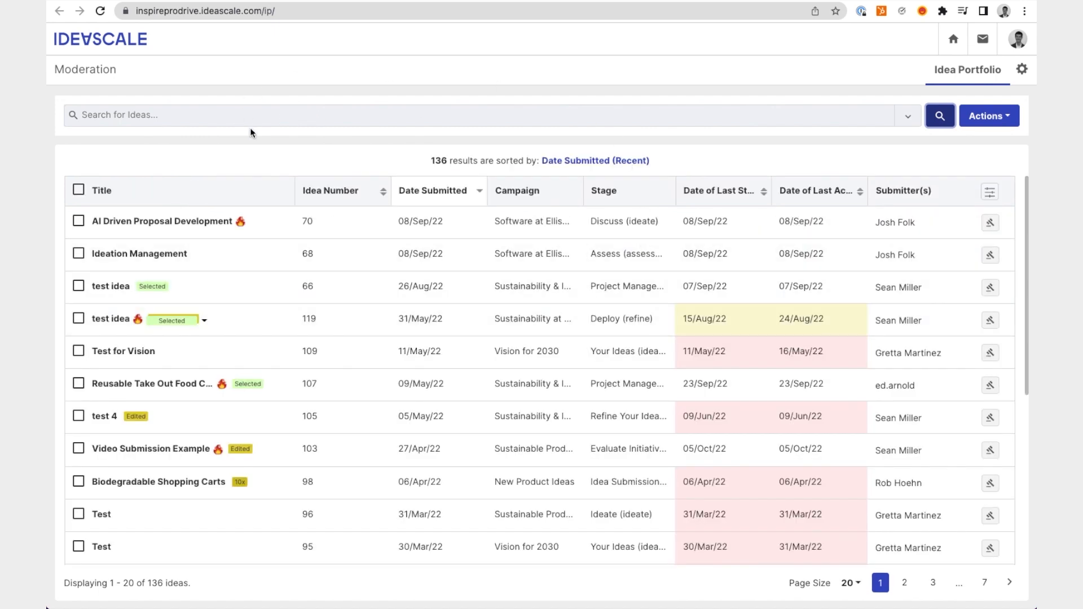
pyautogui.click(239, 115)
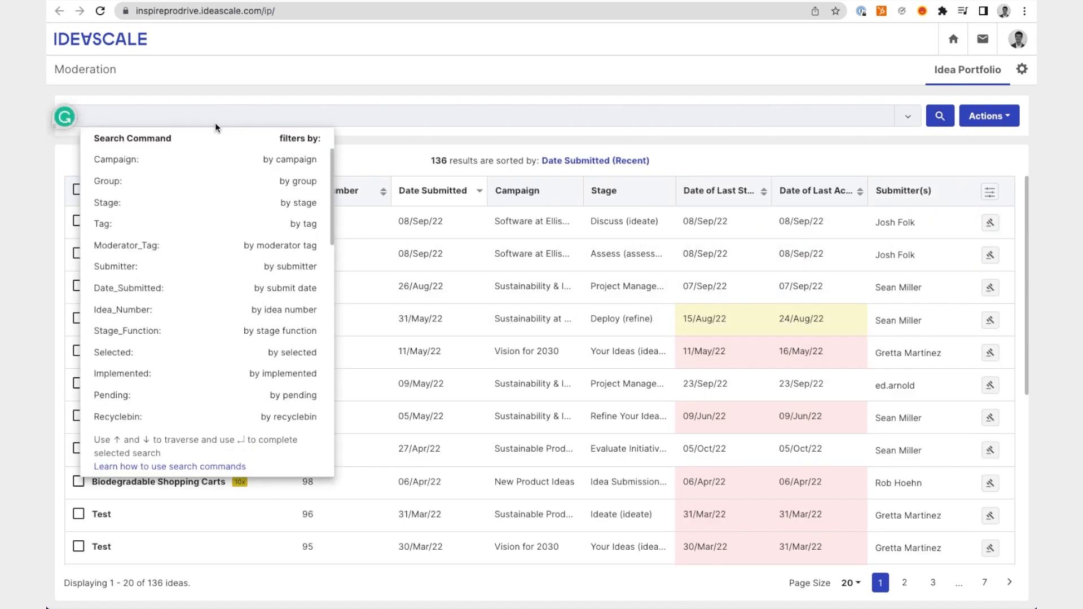
pyautogui.click(139, 159)
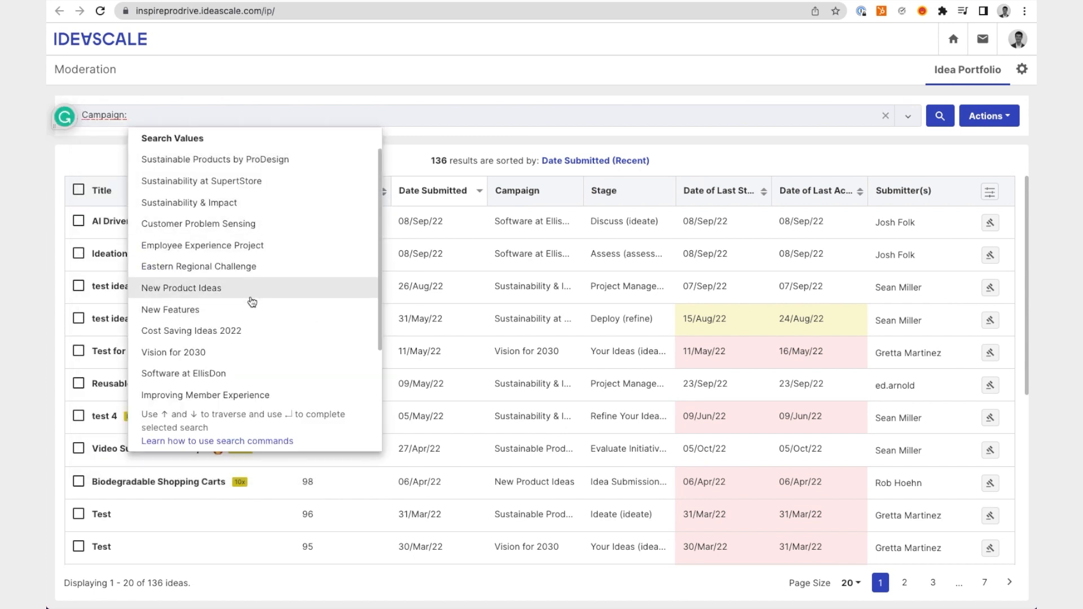
pyautogui.click(216, 205)
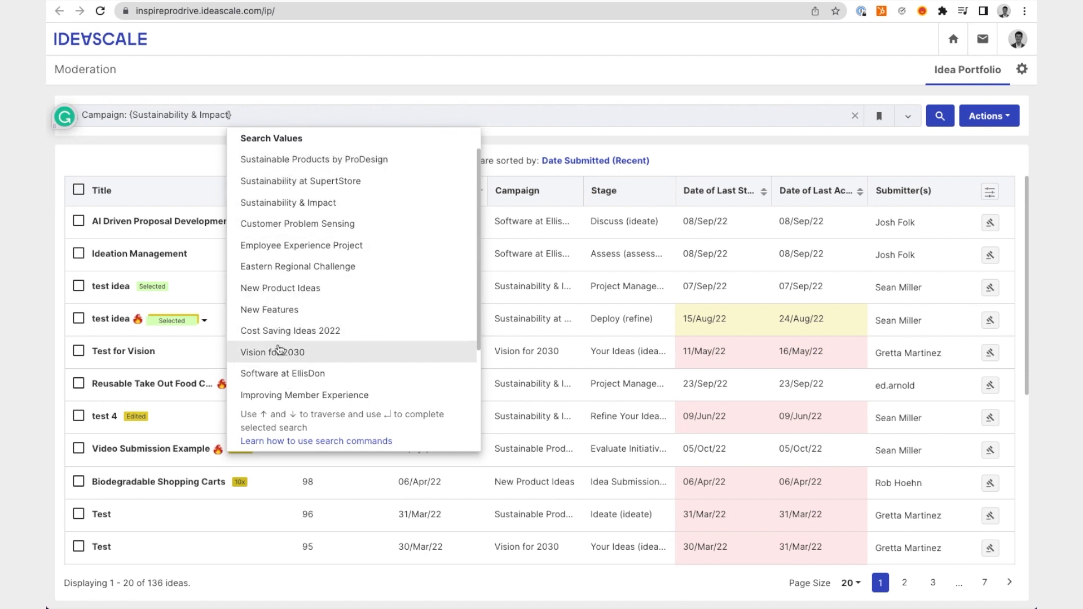
pyautogui.click(152, 159)
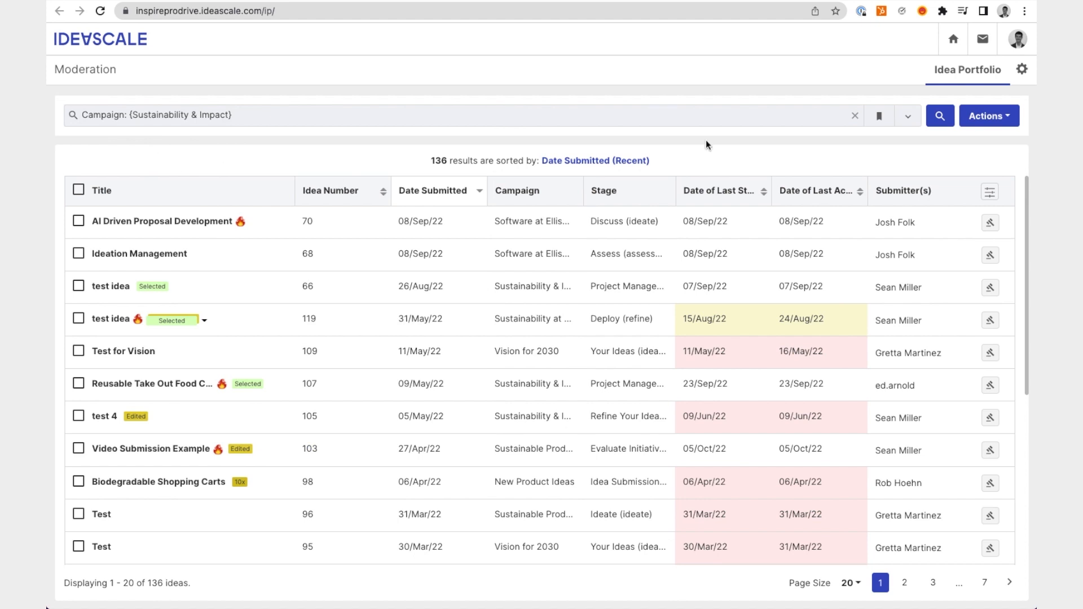
pyautogui.click(940, 116)
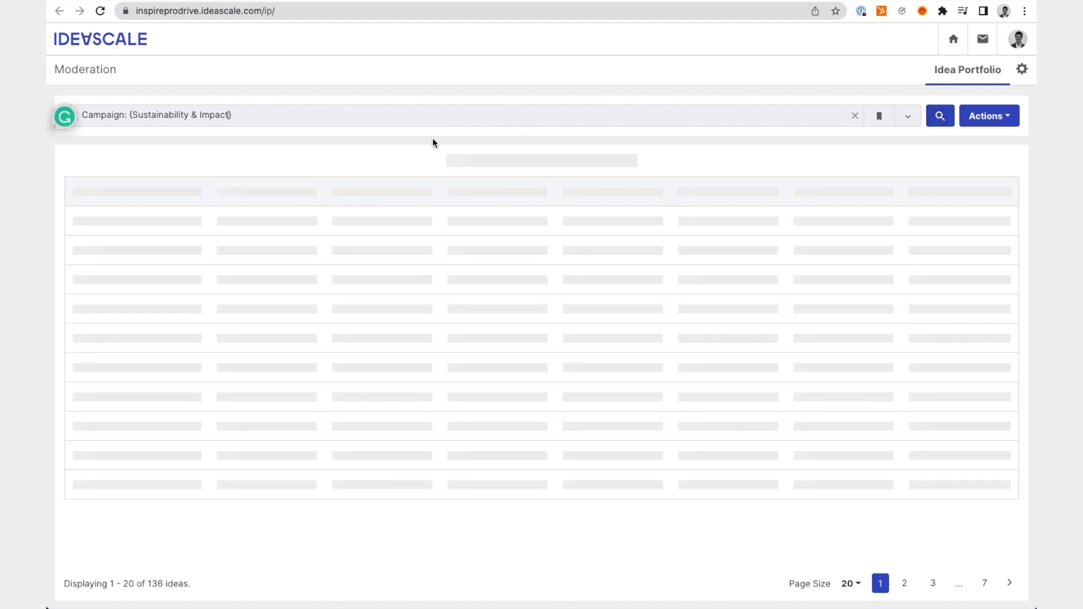
# Add a Stage filter for Refine Your Ideas to the campaign search and rerun it.
pyautogui.click(282, 115)
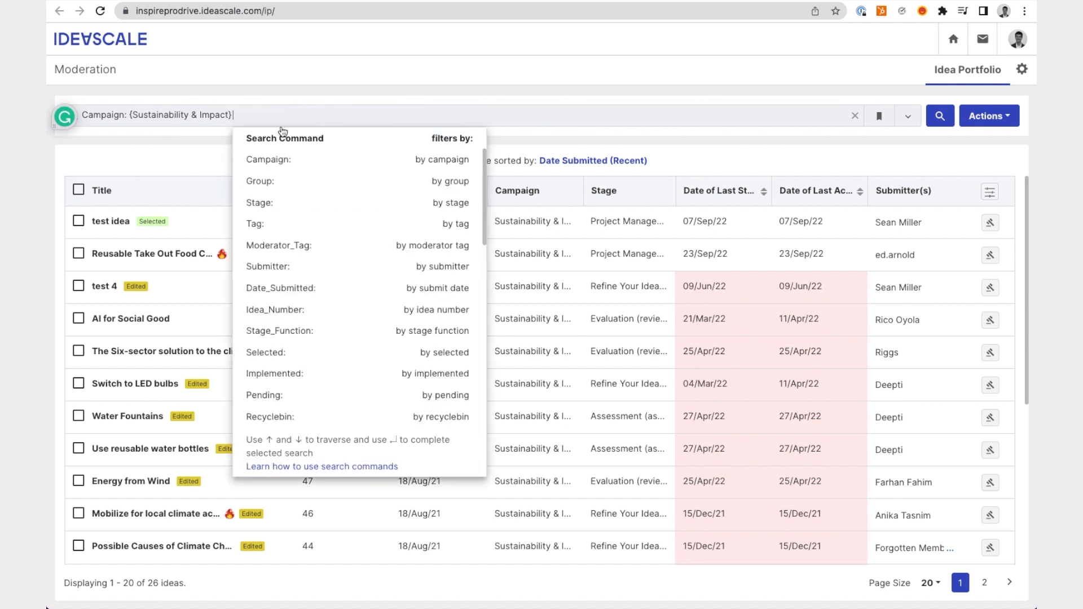
pyautogui.click(267, 205)
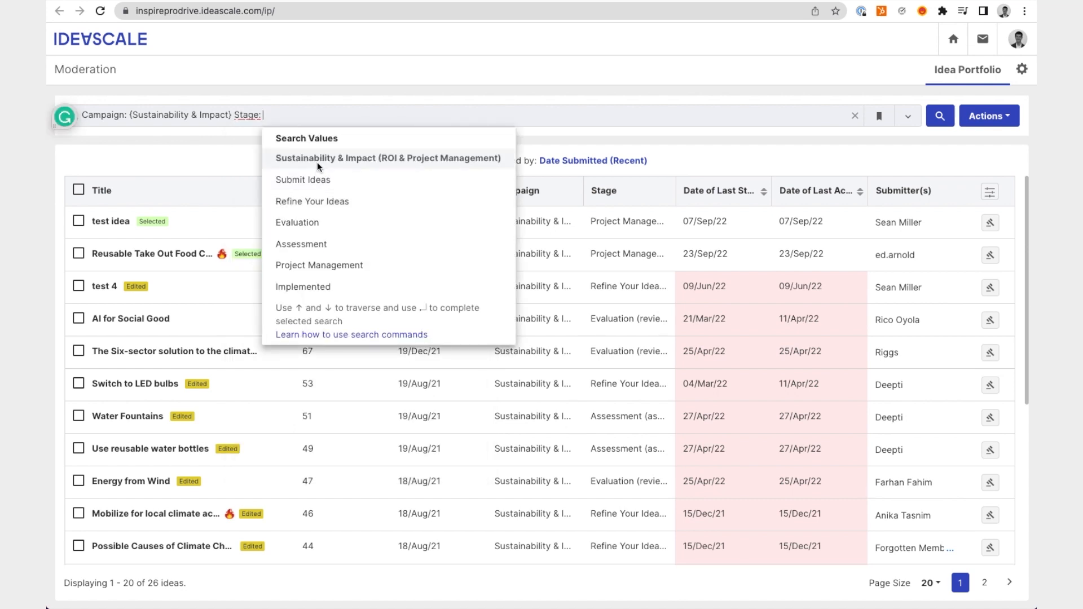
pyautogui.click(366, 203)
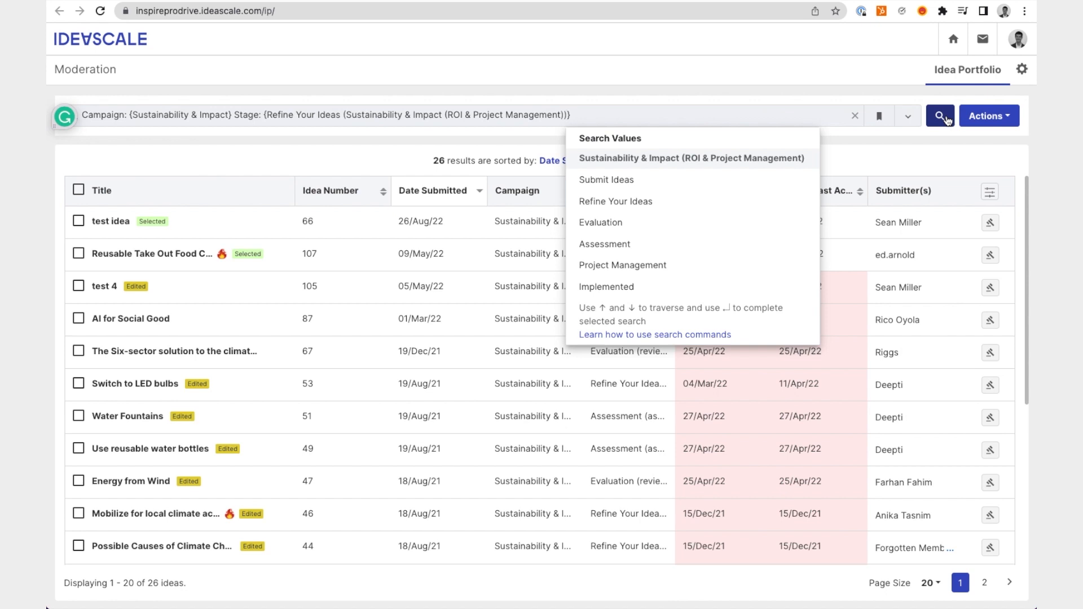
pyautogui.click(941, 117)
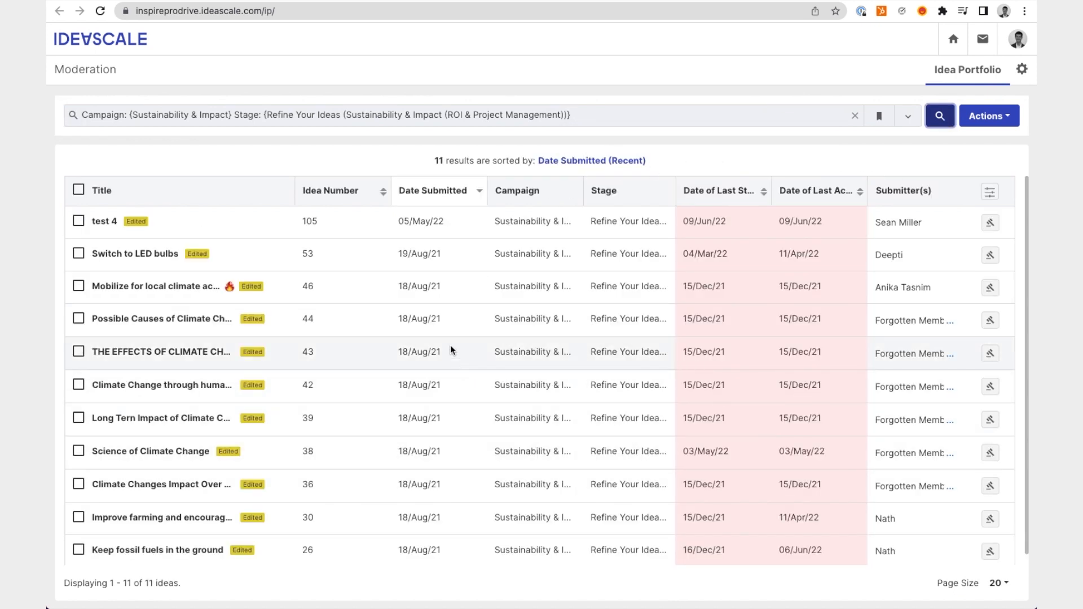
# Select only the first four ideas in the filtered results, from "test 4" through "Possible Causes of Climate Change" (number 44).
pyautogui.click(79, 191)
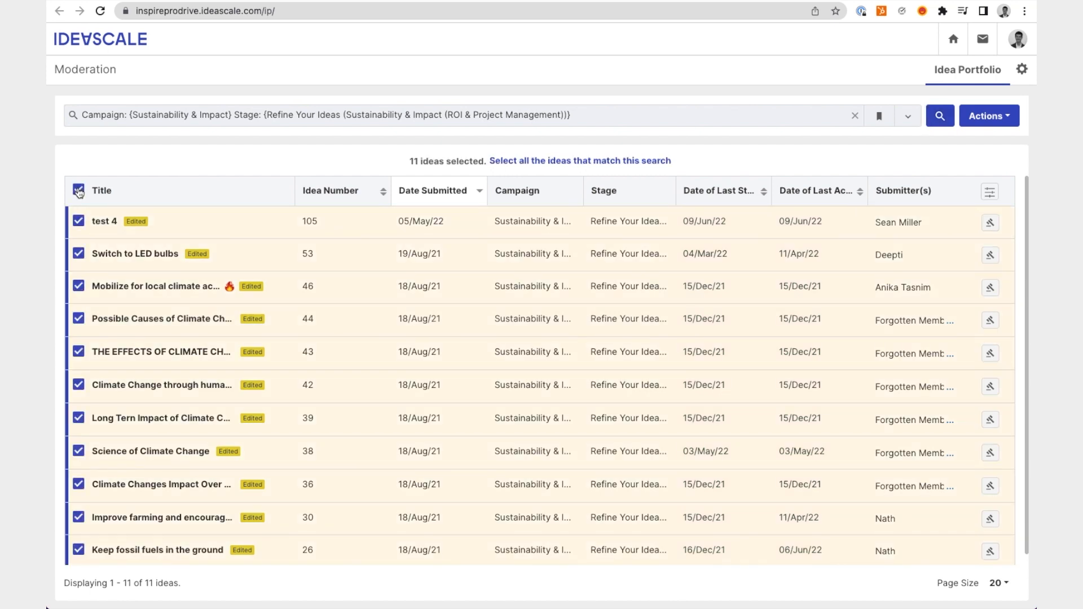
pyautogui.click(78, 191)
pyautogui.click(78, 221)
pyautogui.click(78, 254)
pyautogui.click(79, 286)
pyautogui.click(78, 318)
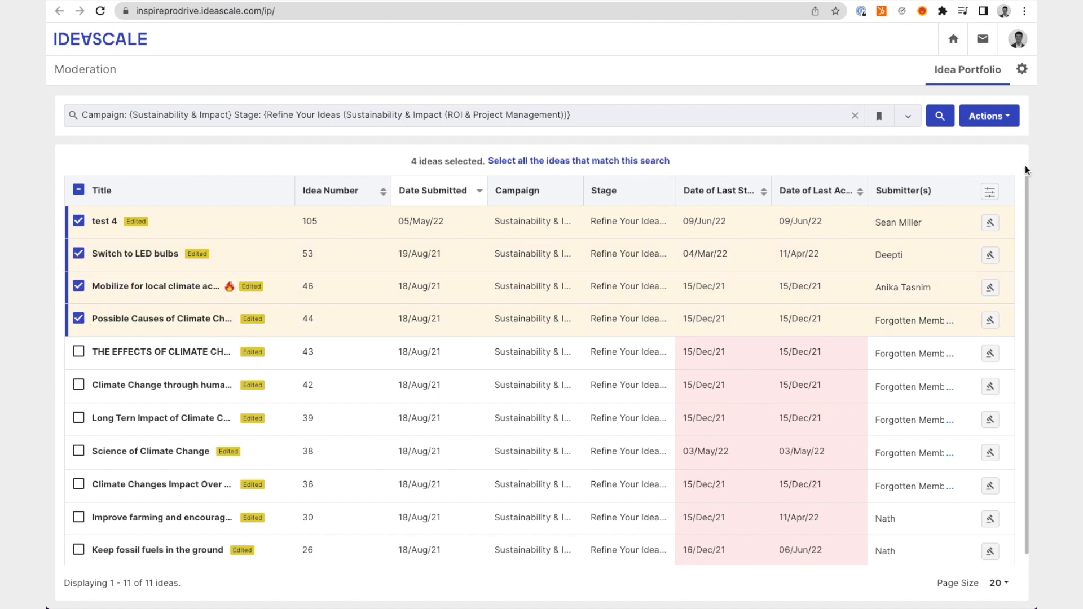
# Try out moving the selected ideas to the Sustainability & Impact campaign, look through its stage options, and cancel the move.
pyautogui.click(999, 117)
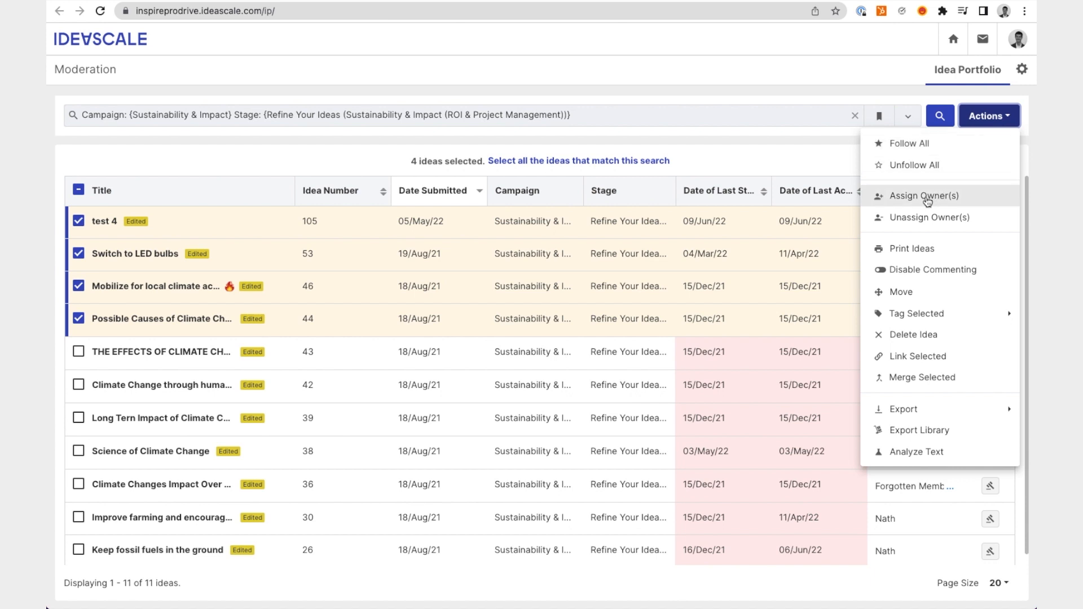
pyautogui.click(910, 291)
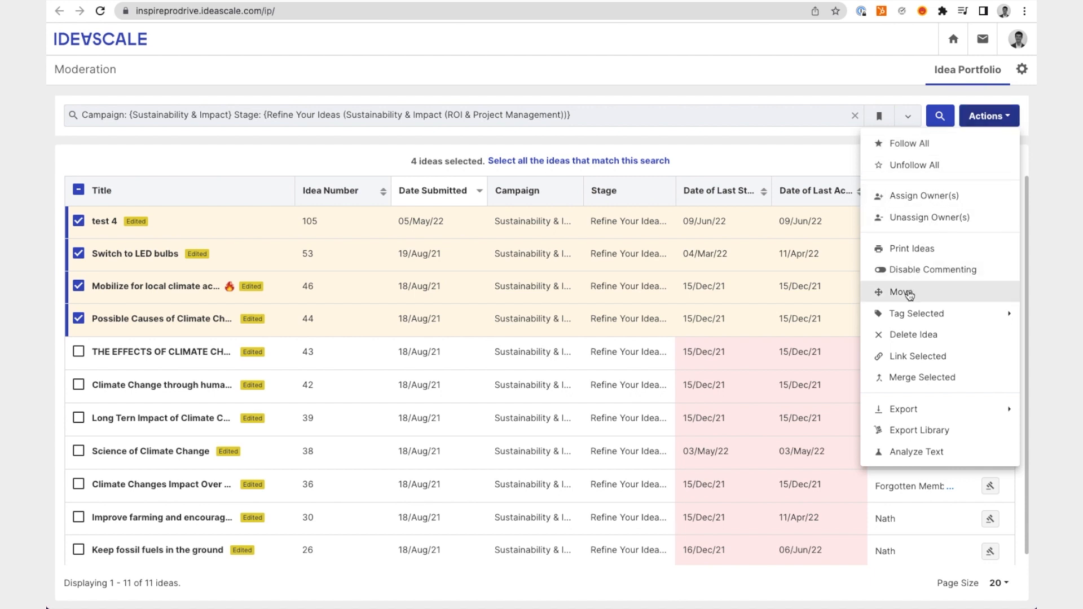
pyautogui.click(496, 354)
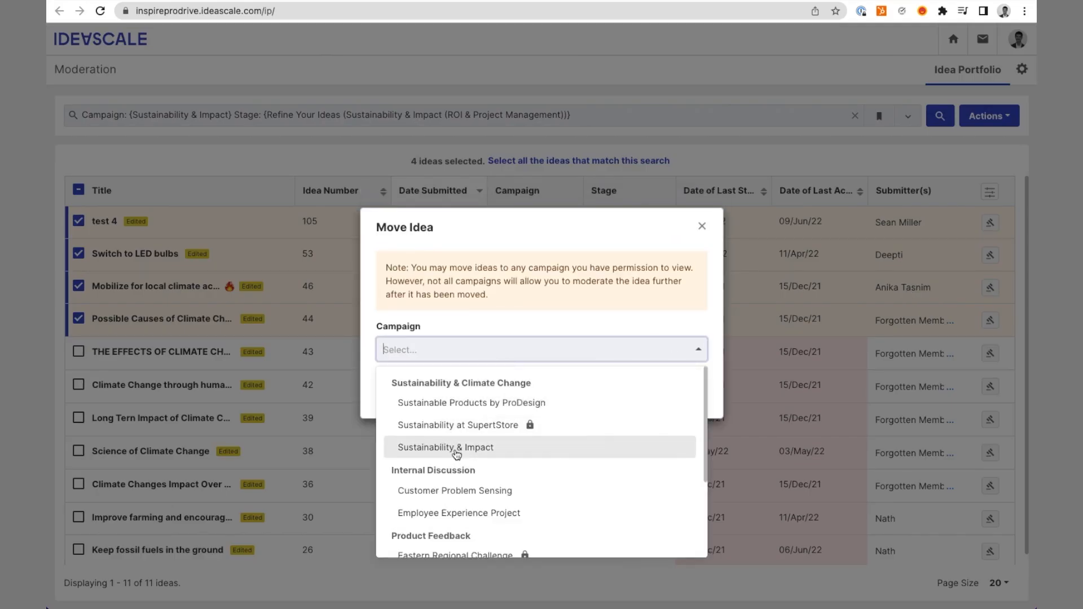
pyautogui.click(457, 449)
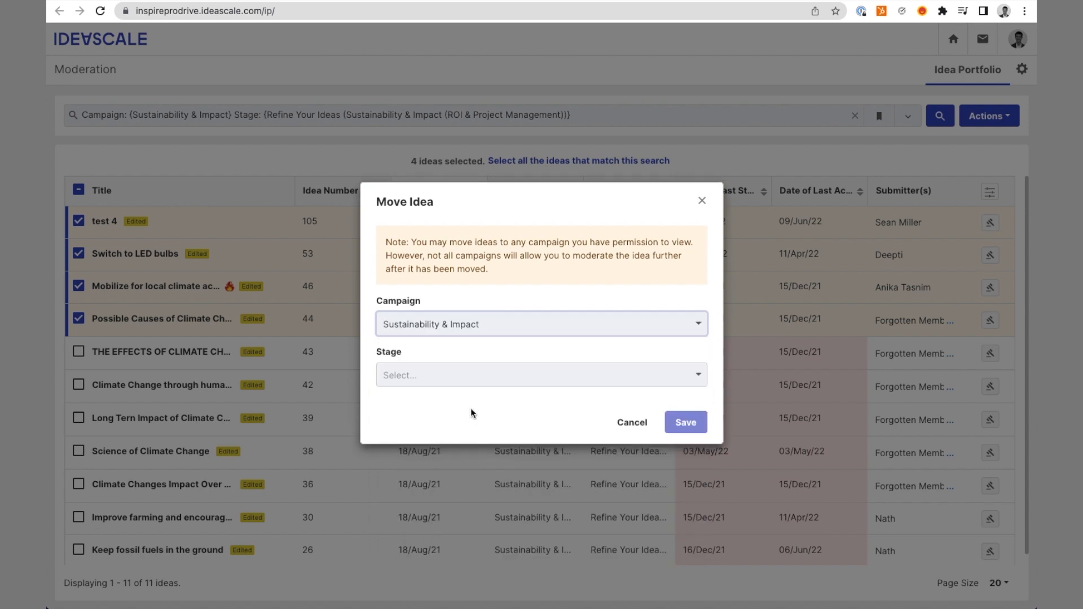
pyautogui.click(460, 376)
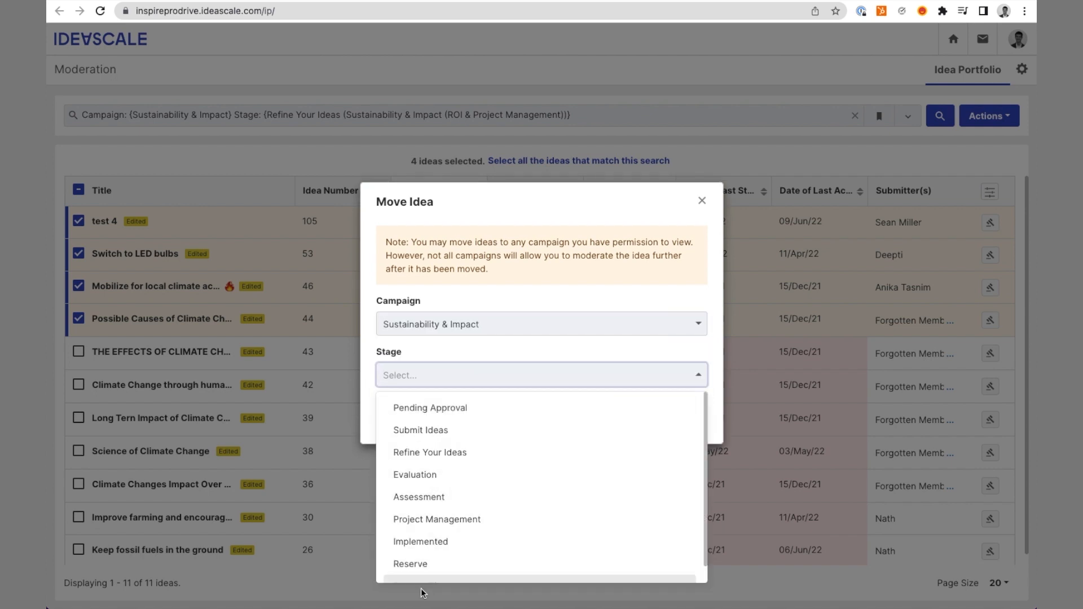
pyautogui.click(454, 376)
pyautogui.click(627, 424)
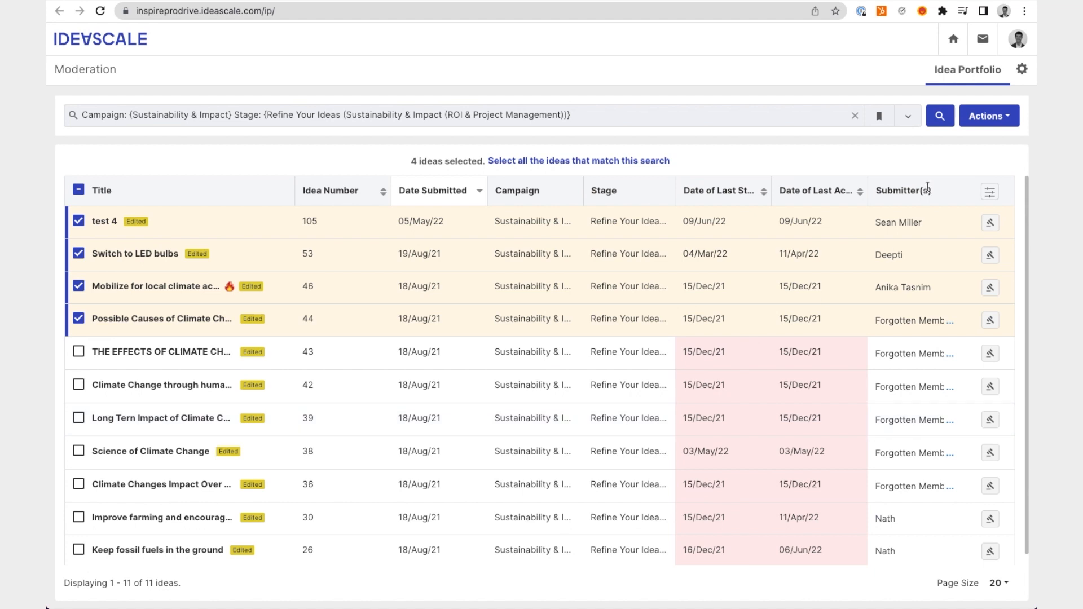
# Run Analyze Text on the filtered ideas and review the significant keywords, community tags and moderator tags.
pyautogui.click(989, 116)
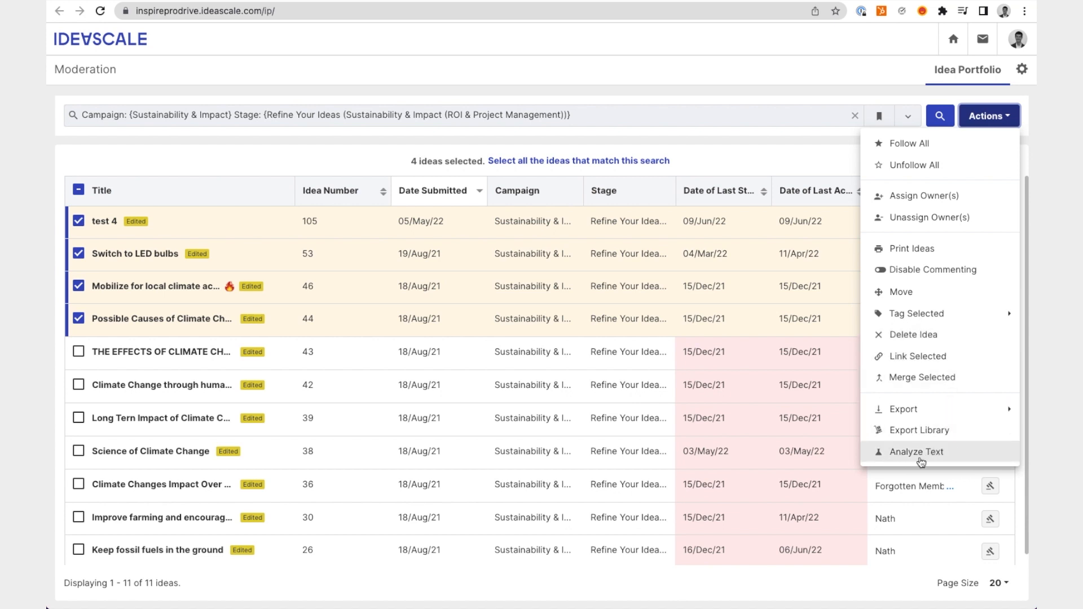
pyautogui.click(951, 456)
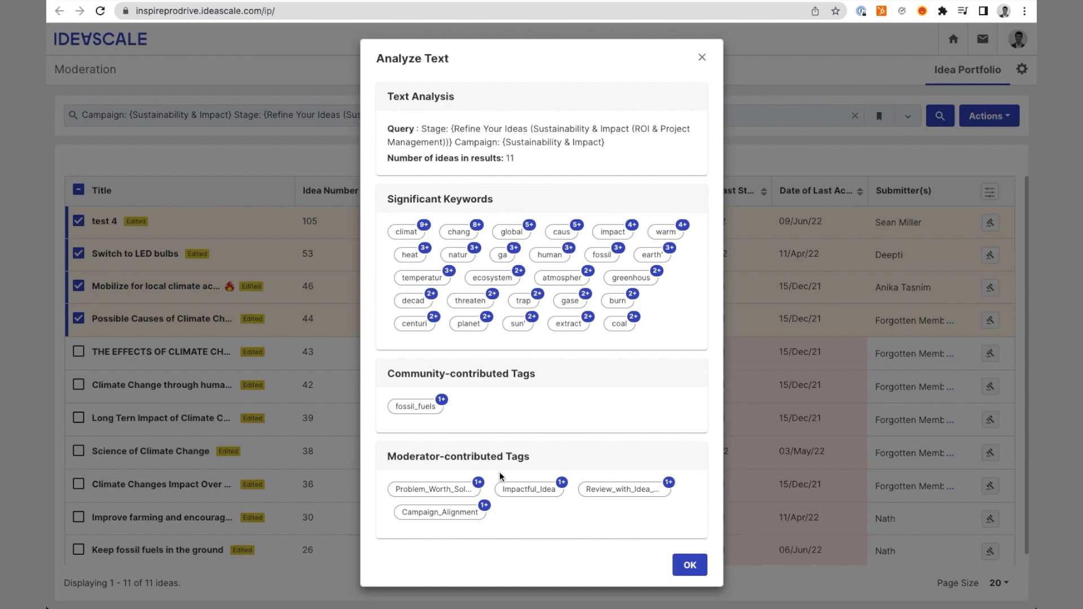
pyautogui.click(689, 565)
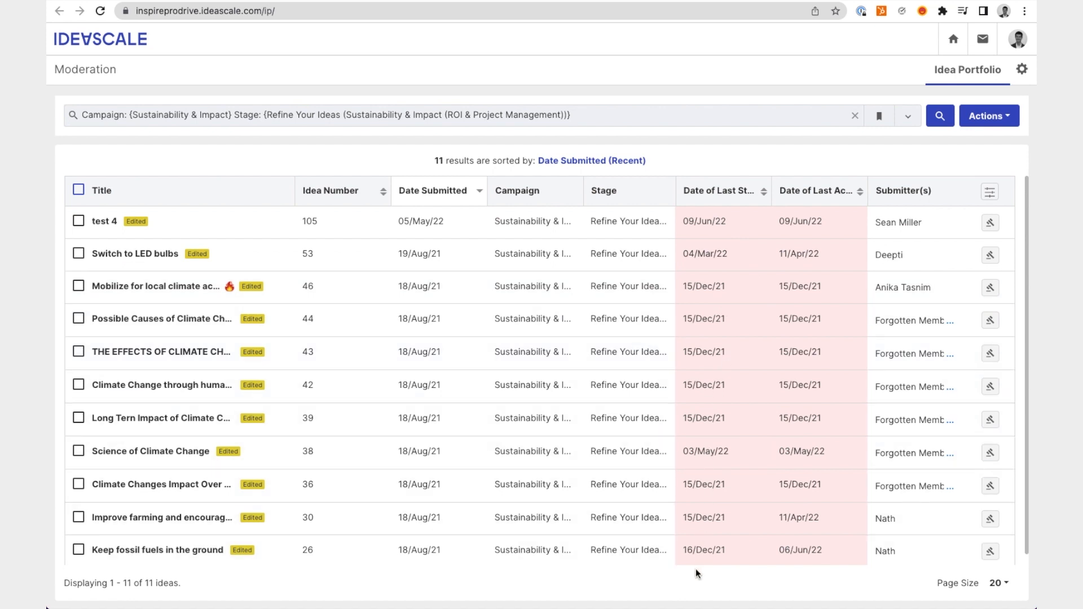
# Examine the Warning Colors settings for the yellow and red day thresholds without saving any changes.
pyautogui.moveTo(715, 234)
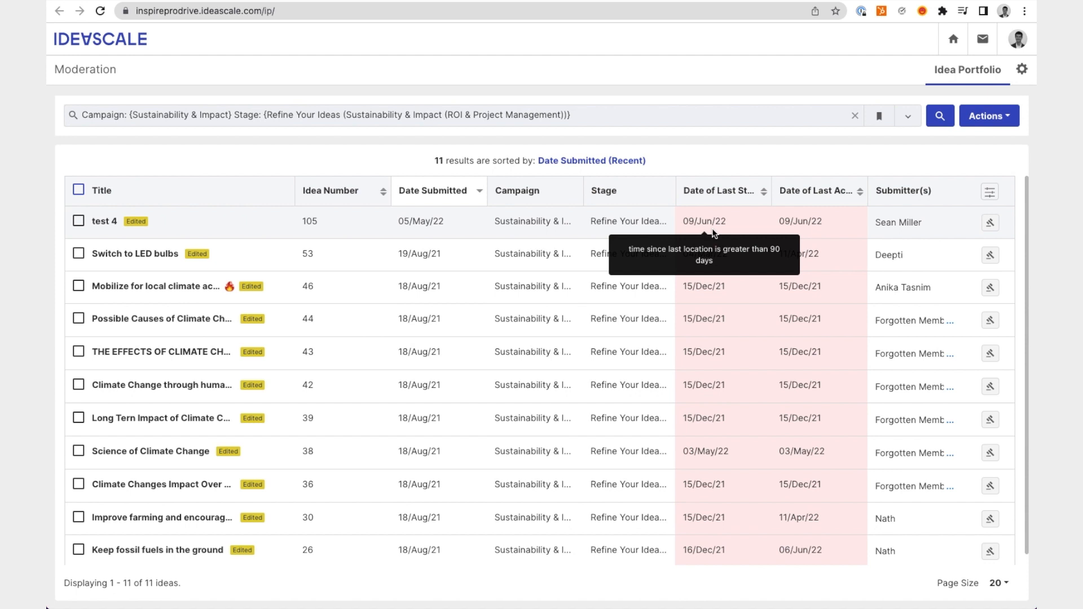
pyautogui.click(990, 194)
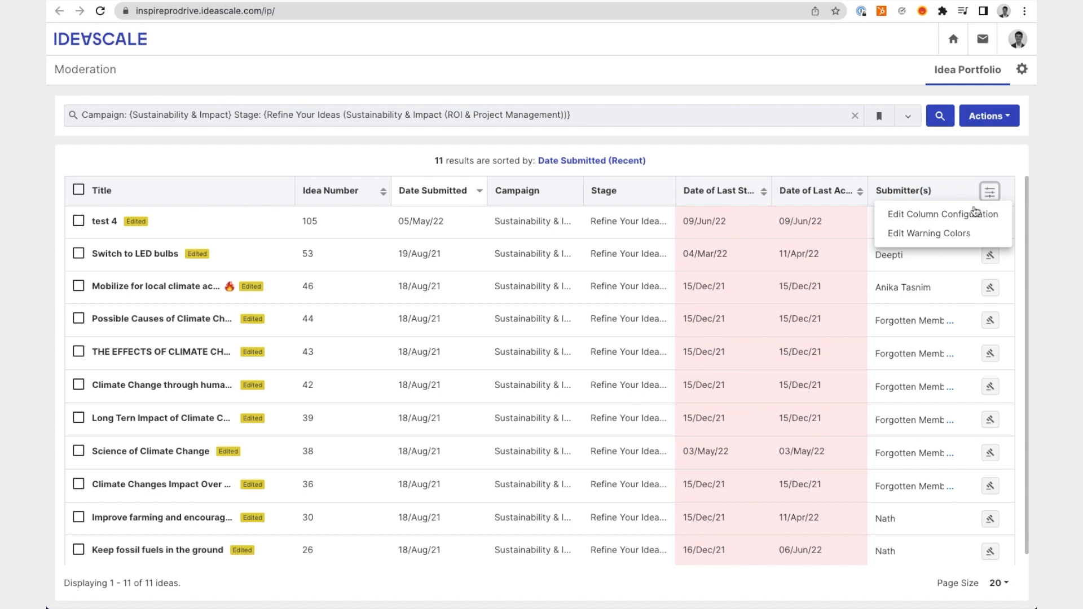
pyautogui.click(929, 234)
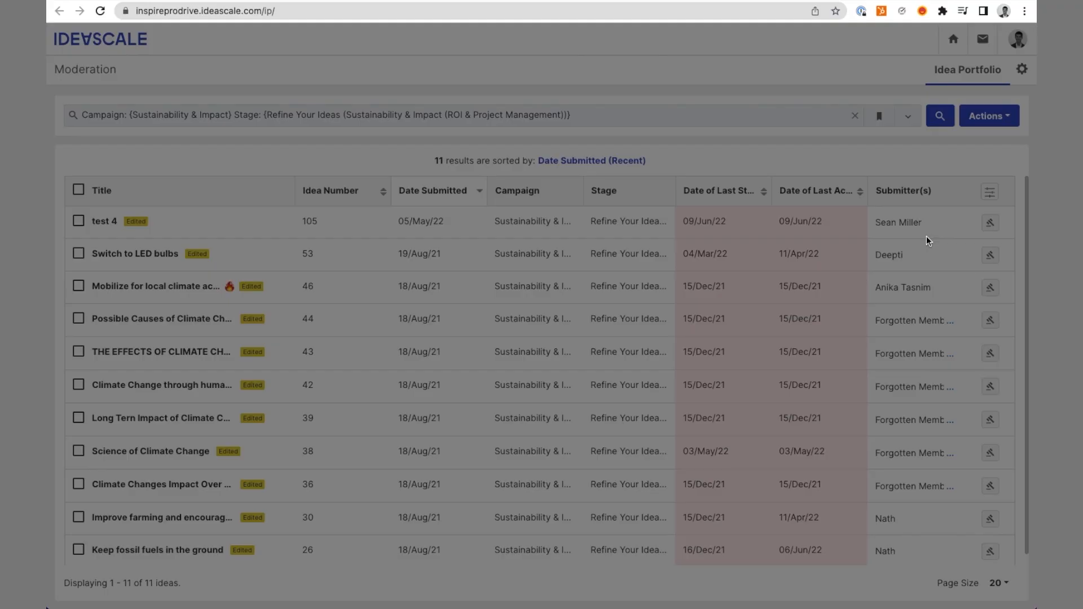
pyautogui.moveTo(616, 277); pyautogui.dragTo(653, 277)
pyautogui.moveTo(615, 309); pyautogui.dragTo(657, 308)
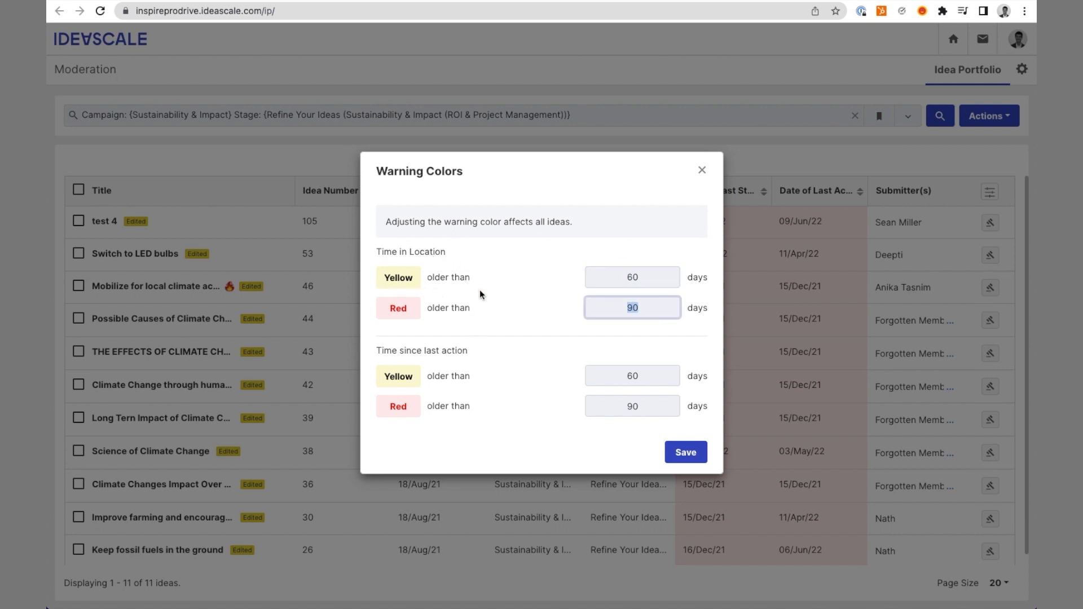
pyautogui.moveTo(383, 277); pyautogui.dragTo(414, 277)
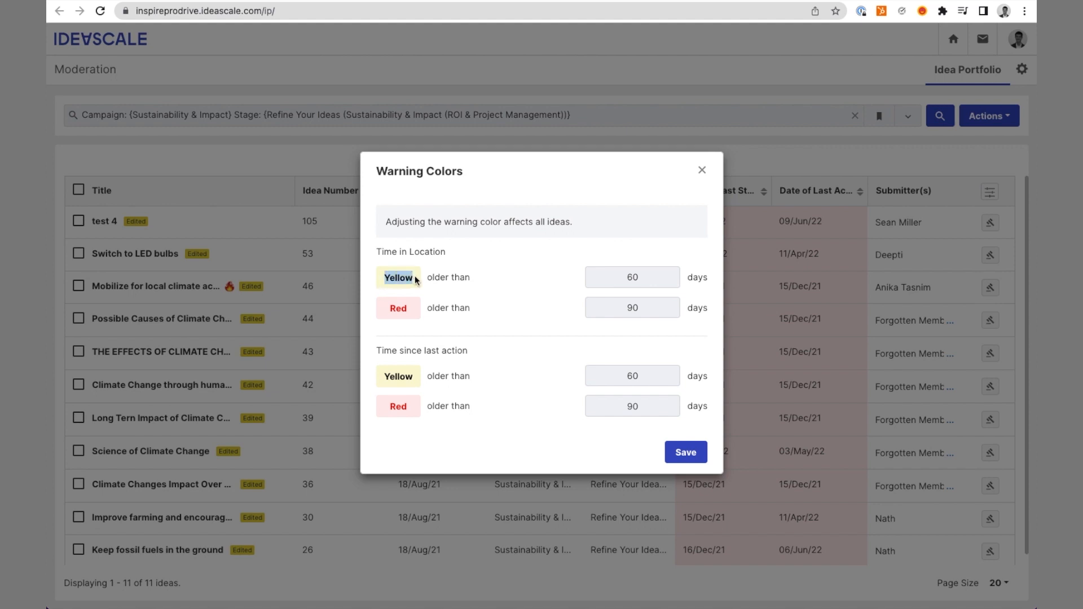
pyautogui.click(382, 308)
pyautogui.click(446, 276)
pyautogui.click(701, 172)
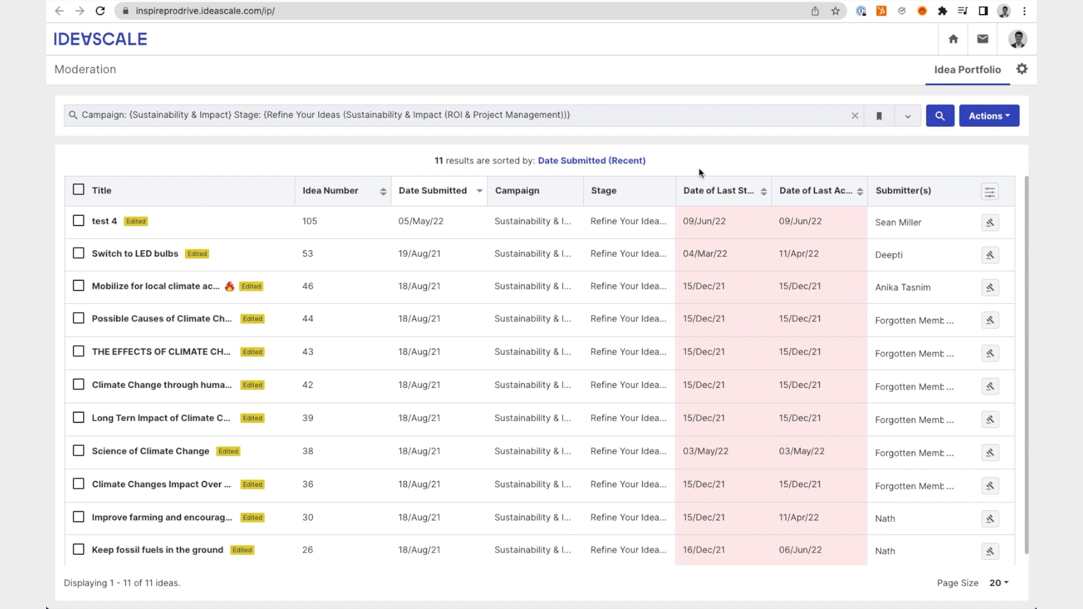
# In the Idea Portfolio options, turn on Include Recycled Ideas and Include Reserved Ideas, leaving Include Off Topic off.
pyautogui.click(1022, 70)
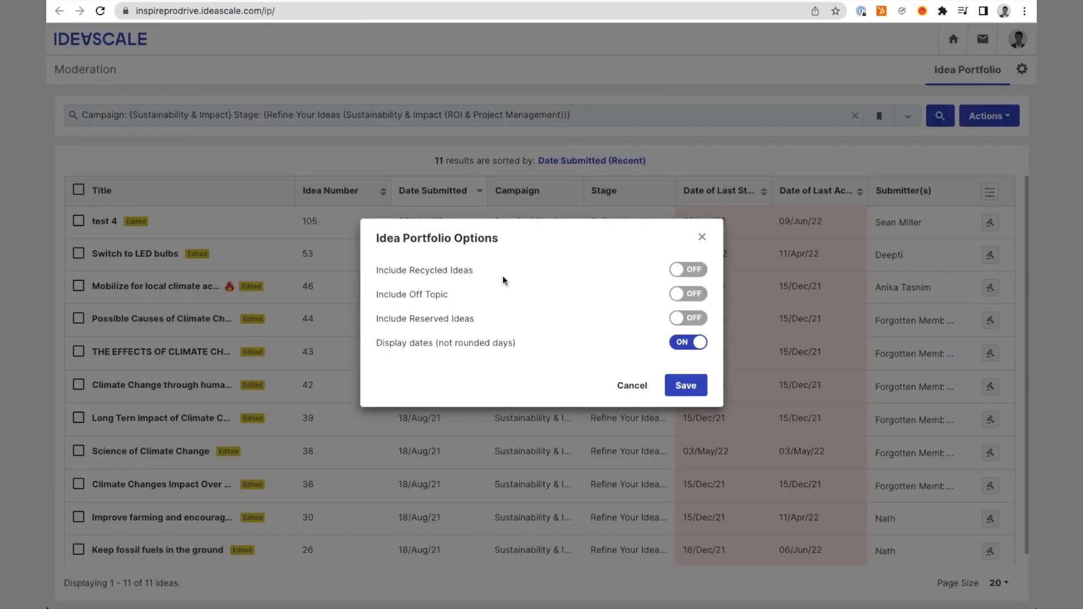
pyautogui.click(696, 273)
pyautogui.click(684, 274)
pyautogui.click(681, 324)
pyautogui.click(695, 318)
pyautogui.click(695, 301)
pyautogui.click(683, 300)
pyautogui.click(697, 273)
pyautogui.click(698, 318)
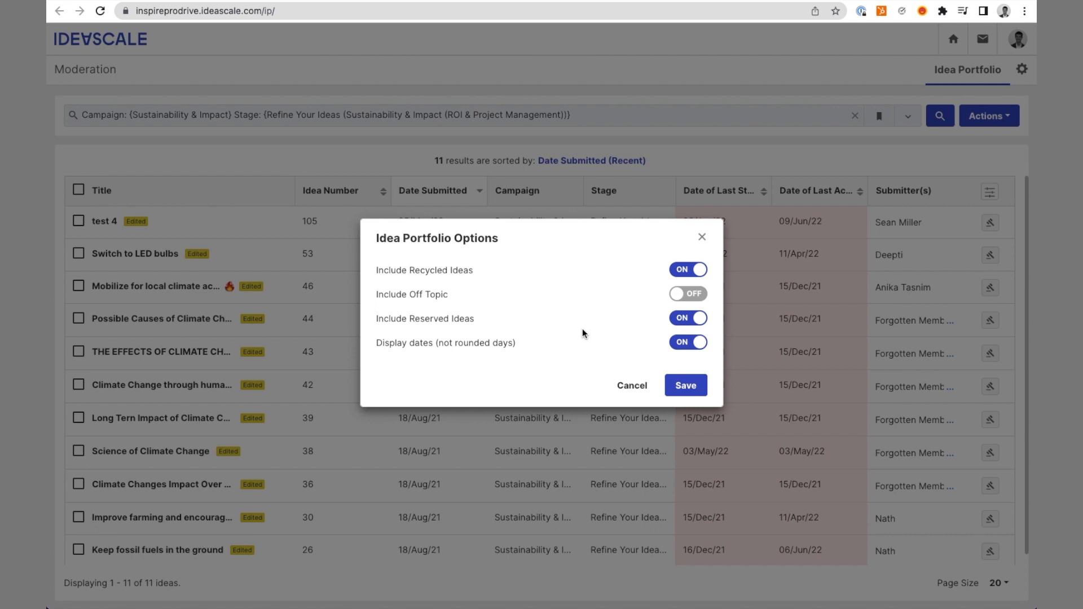